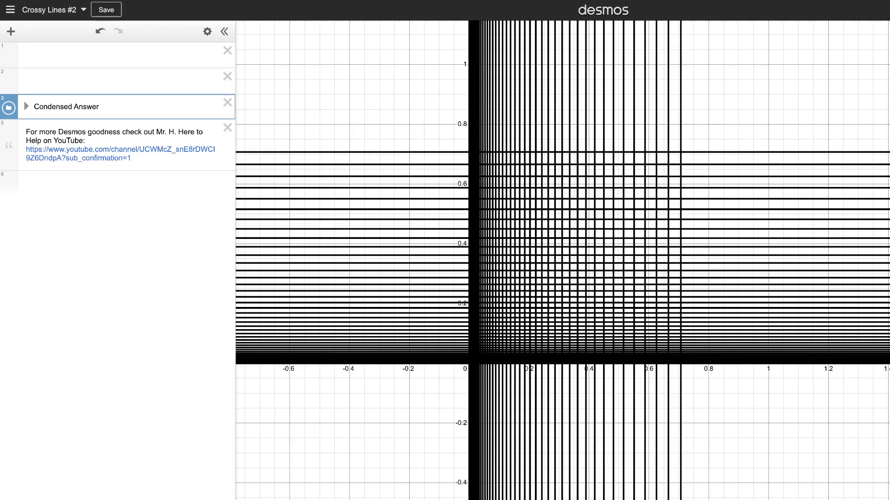
Hide the Condensed Answer folder's graph and enter the lines y=0 and x=0 in the two empty expressions
{"action": "left_click", "coordinate": [9, 108]}
{"action": "left_click", "coordinate": [26, 56]}
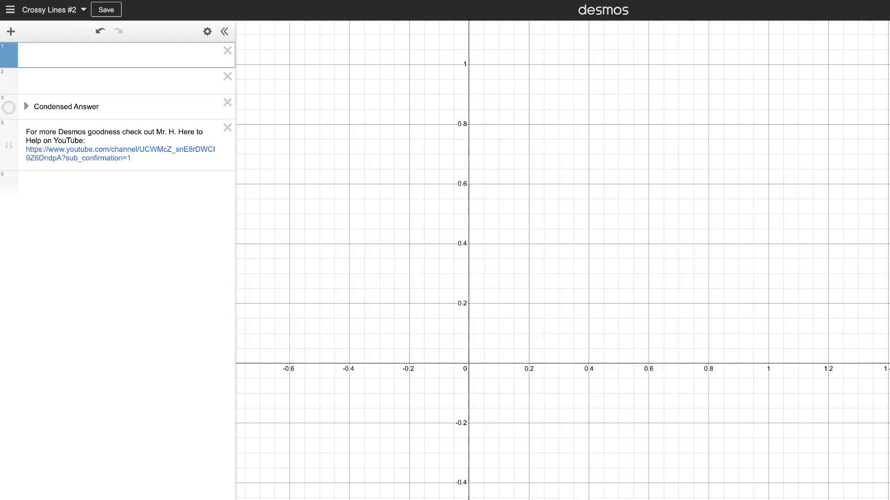
{"action": "type", "text": "y=0"}
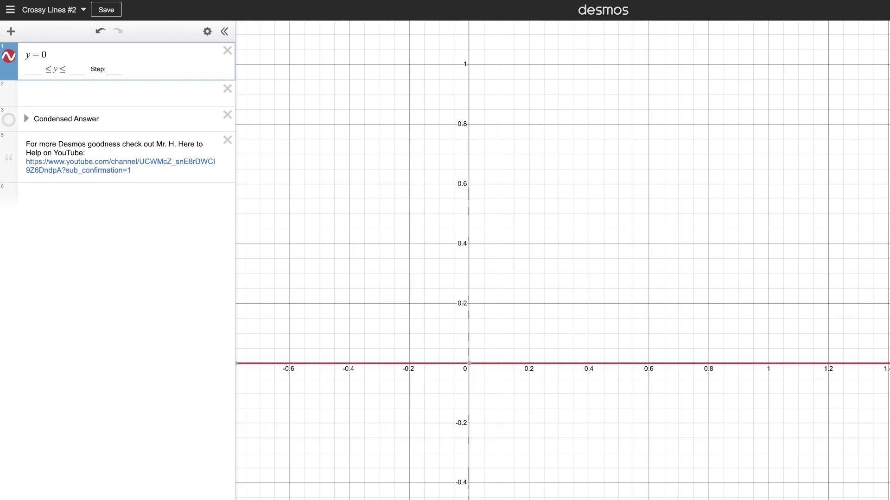
{"action": "left_click", "coordinate": [26, 93]}
{"action": "type", "text": "x=0"}
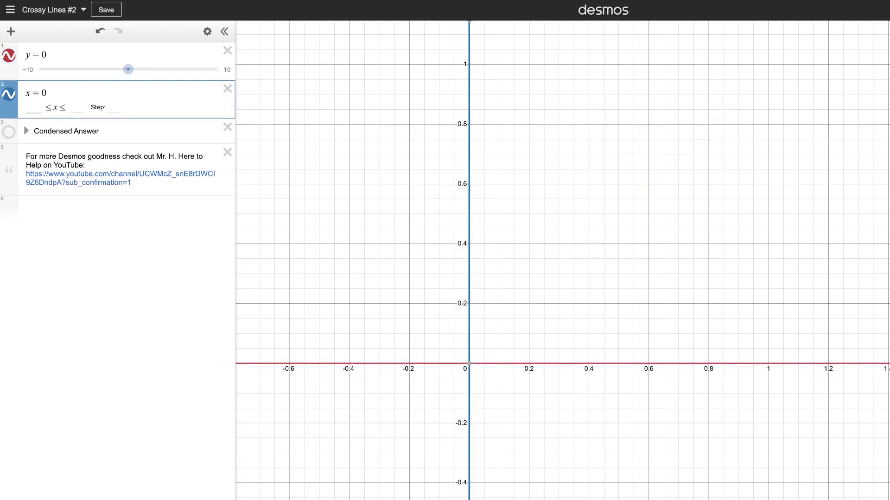
Change the colour of both the x=0 and y=0 lines to black
{"action": "left_click", "coordinate": [8, 94]}
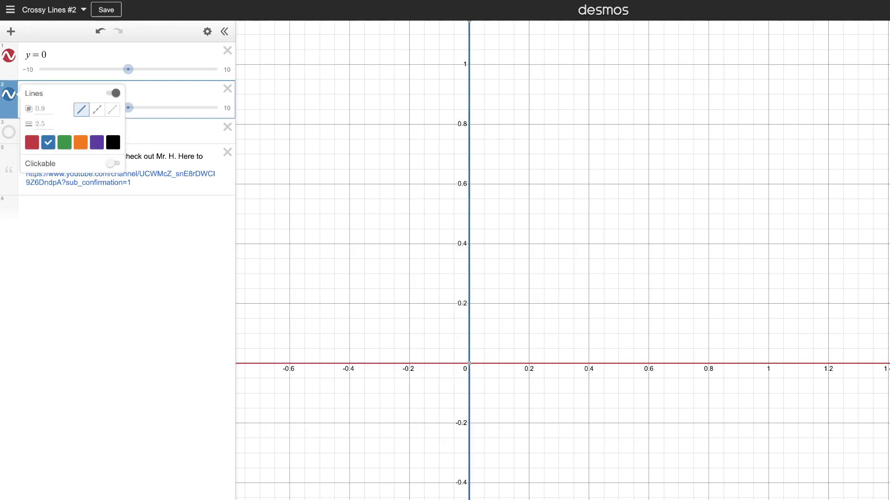
{"action": "left_click", "coordinate": [112, 143]}
{"action": "left_click", "coordinate": [9, 94]}
{"action": "left_click", "coordinate": [9, 55]}
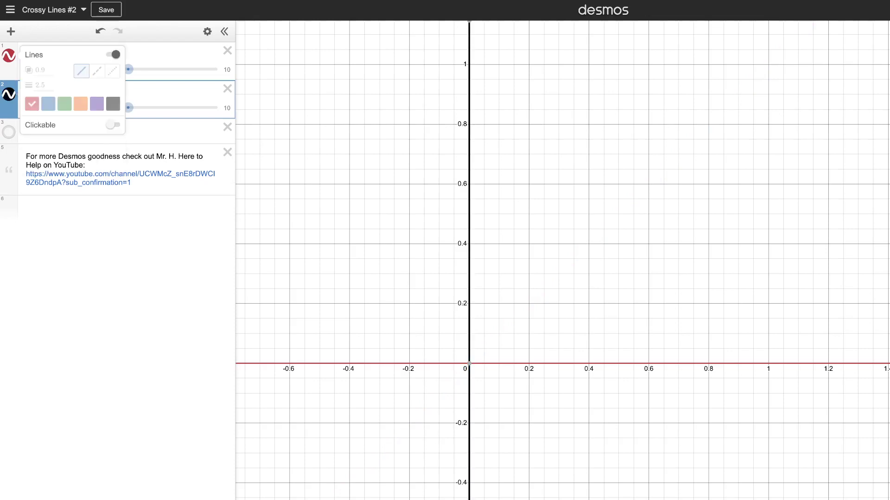
{"action": "left_click", "coordinate": [113, 104]}
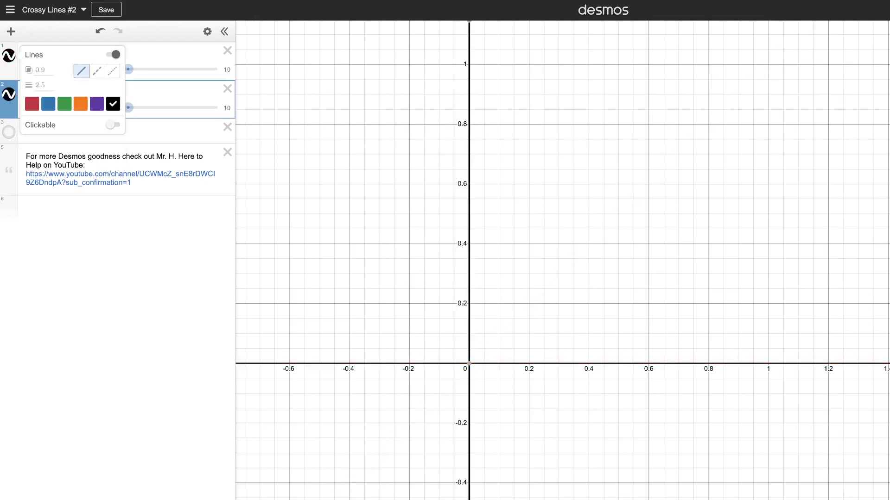
{"action": "scroll", "coordinate": [463, 366], "scroll_direction": "up", "scroll_amount": 5}
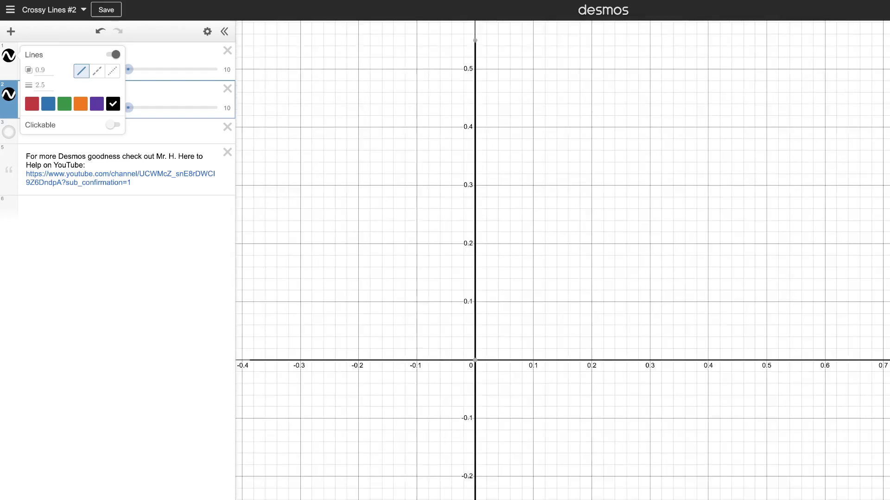
{"action": "scroll", "coordinate": [475, 360], "scroll_direction": "down", "scroll_amount": 5}
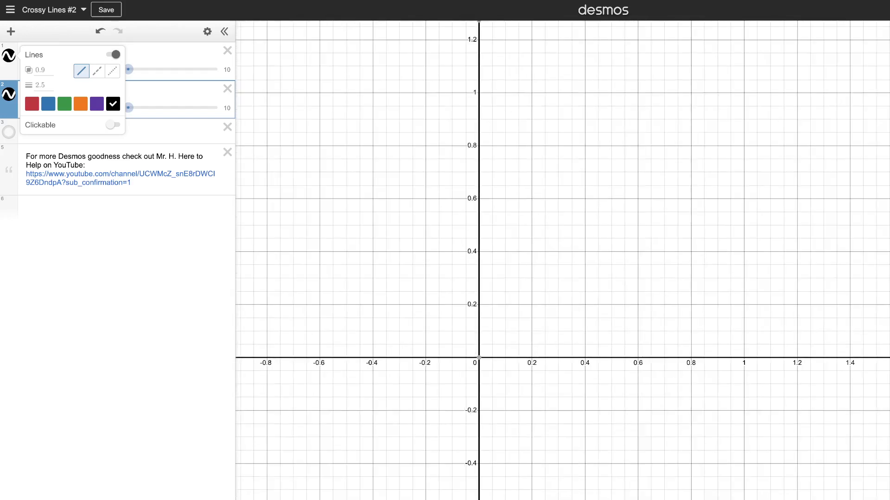
{"action": "left_click", "coordinate": [227, 108]}
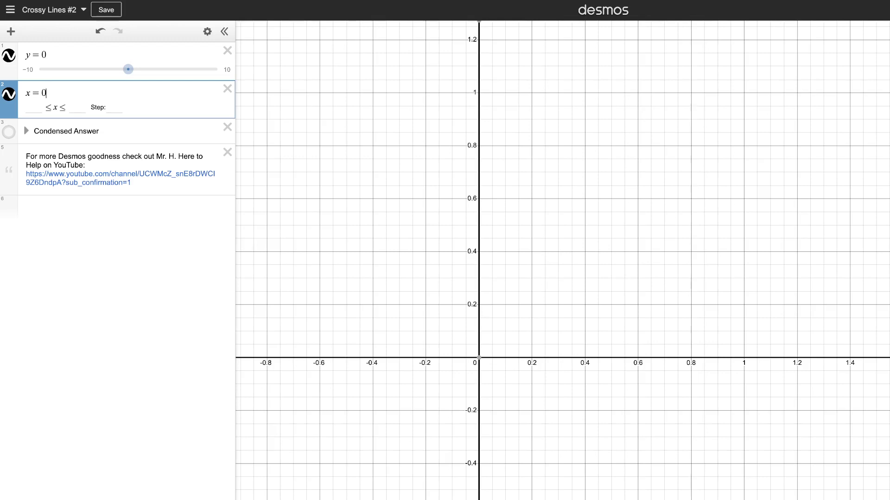
Extend the horizontal line's equation with a list of offsets to read y=0+[0,.2,...1]
{"action": "left_click", "coordinate": [46, 55]}
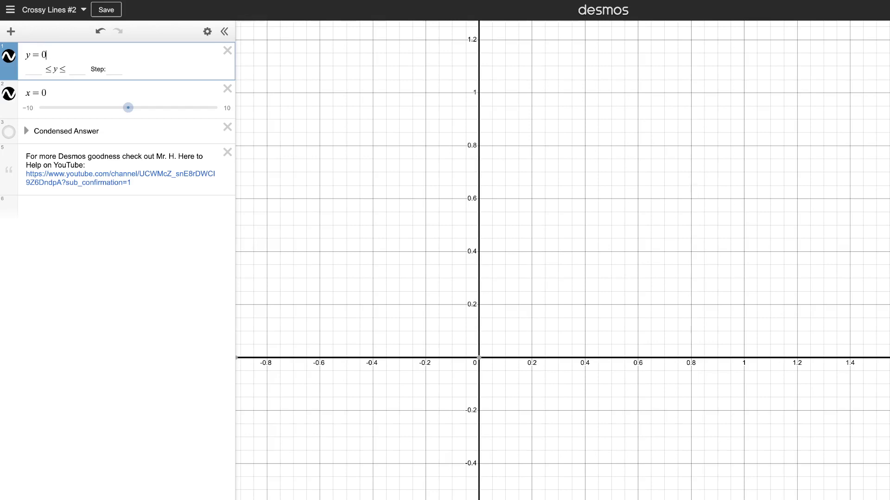
{"action": "type", "text": "+"}
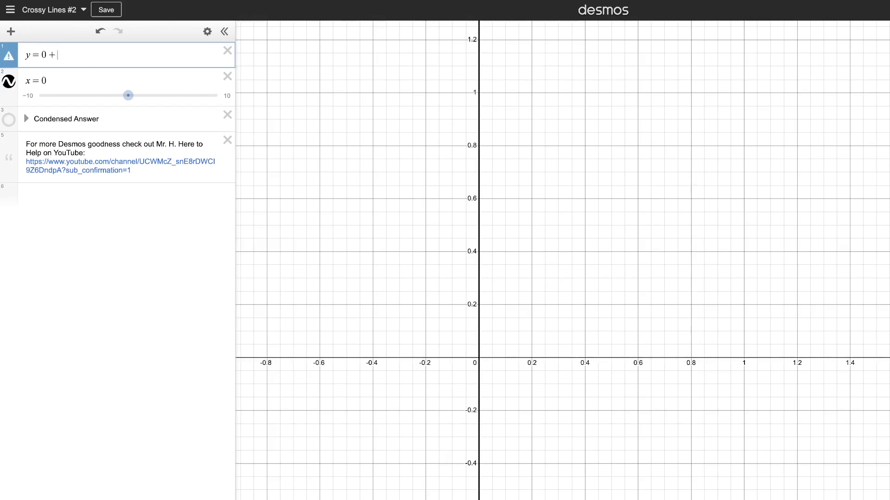
{"action": "type", "text": "[0"}
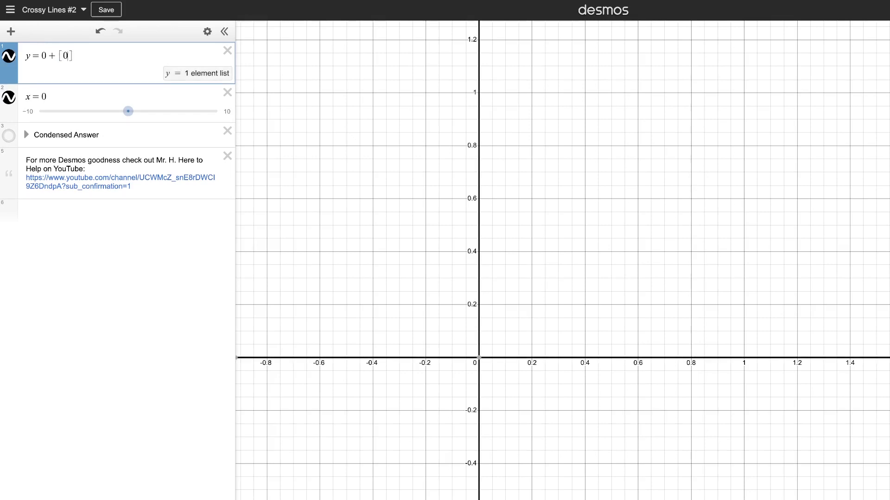
{"action": "type", "text": ","}
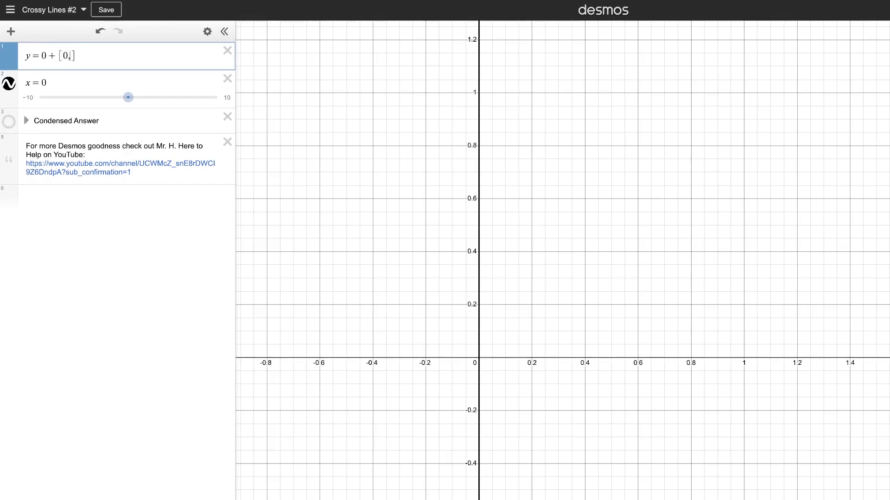
{"action": "type", "text": ".2,"}
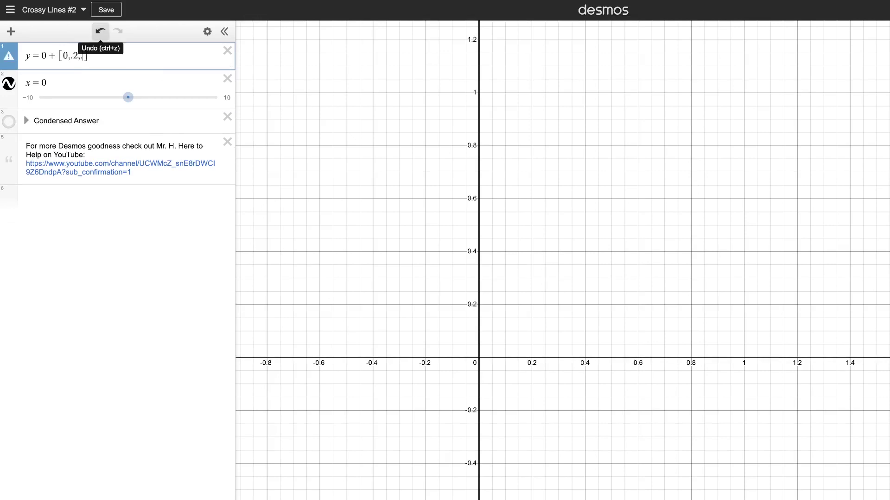
{"action": "type", "text": "...1"}
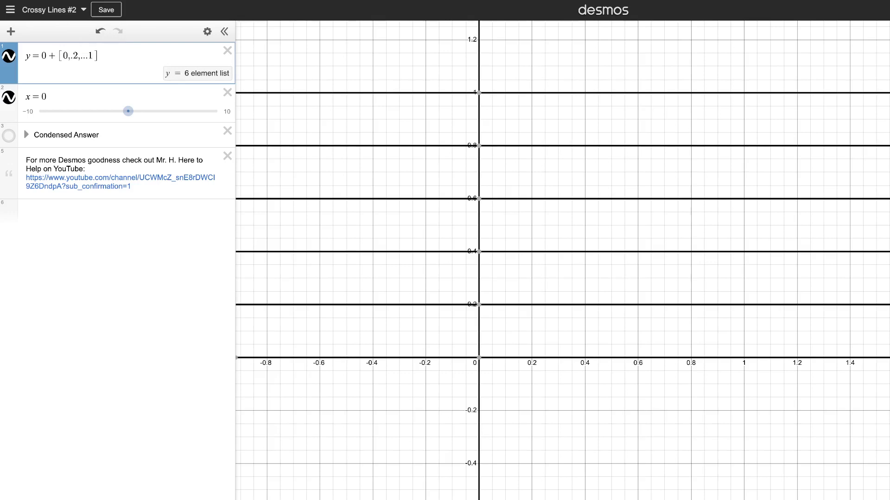
Cube the list in the y equation and reduce its spacing to .02, giving y=0+[0,.02,...1]^3
{"action": "type", "text": "^"}
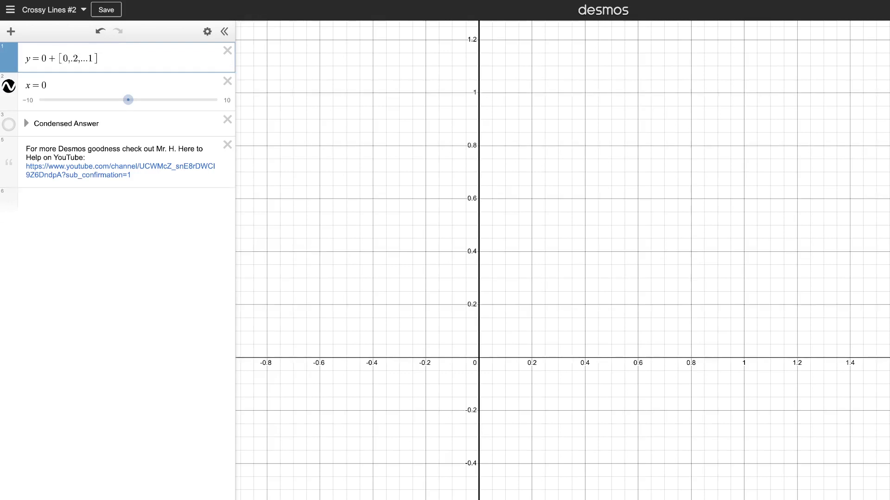
{"action": "type", "text": "^3"}
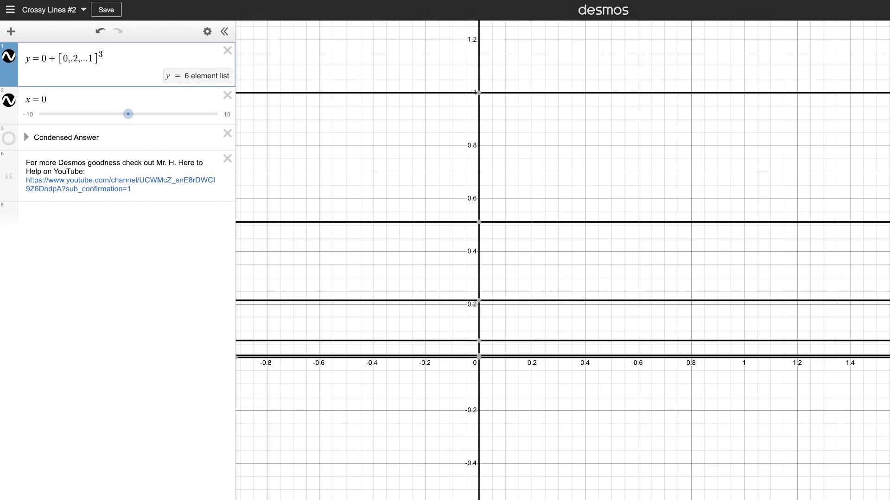
{"action": "type", "text": "0"}
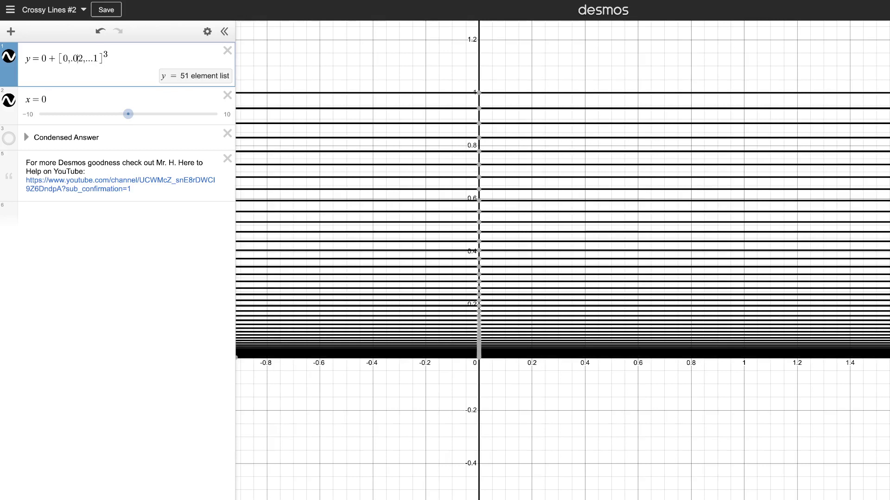
{"action": "key", "text": "Escape"}
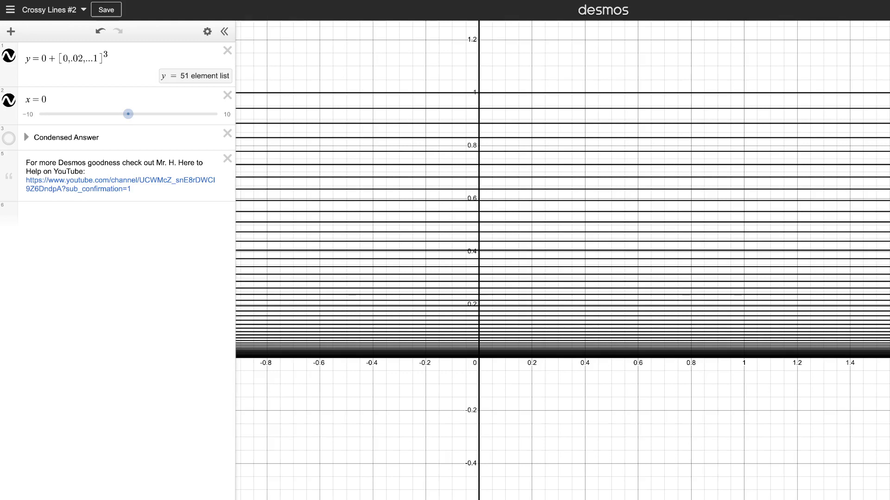
Add the offset list 0,.02,...1 to the vertical line's equation x=0
{"action": "left_click", "coordinate": [46, 99]}
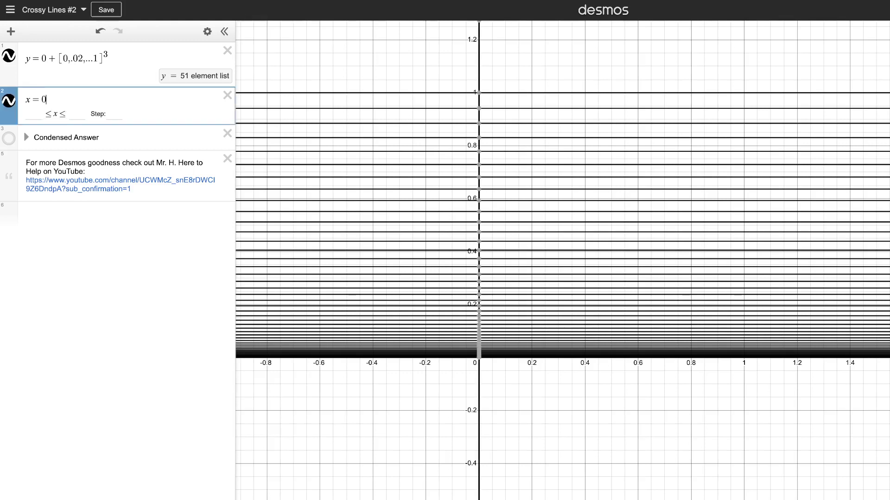
{"action": "type", "text": "+"}
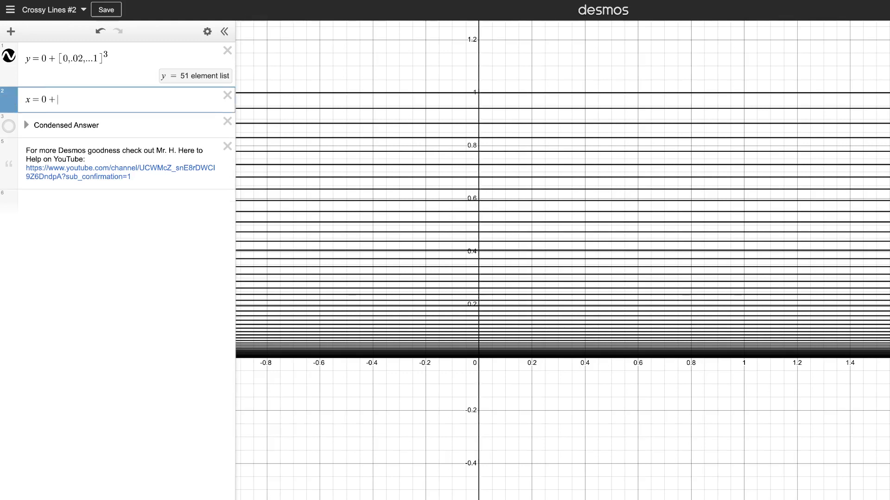
{"action": "type", "text": "[["}
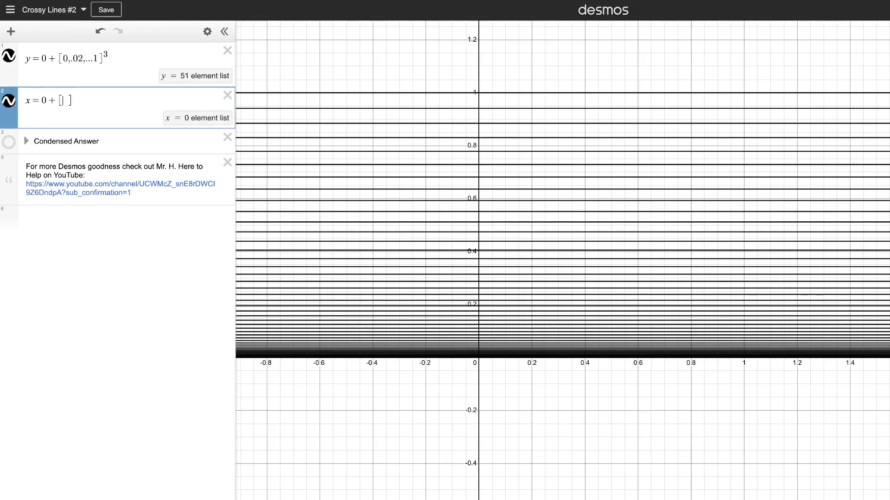
{"action": "type", "text": "0,"}
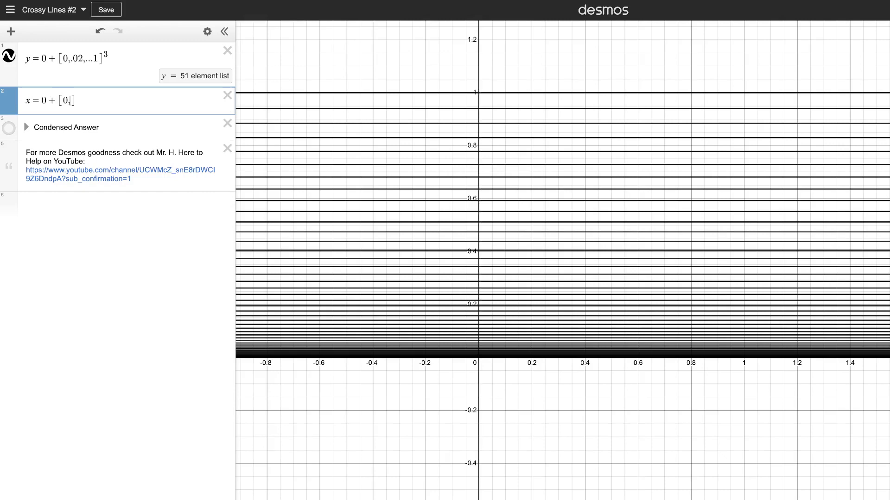
{"action": "type", "text": ".02"}
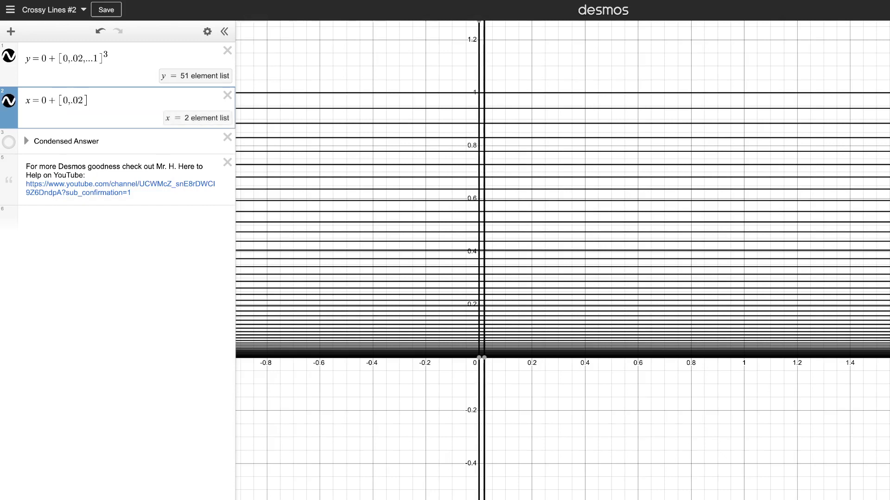
{"action": "type", "text": ",.."}
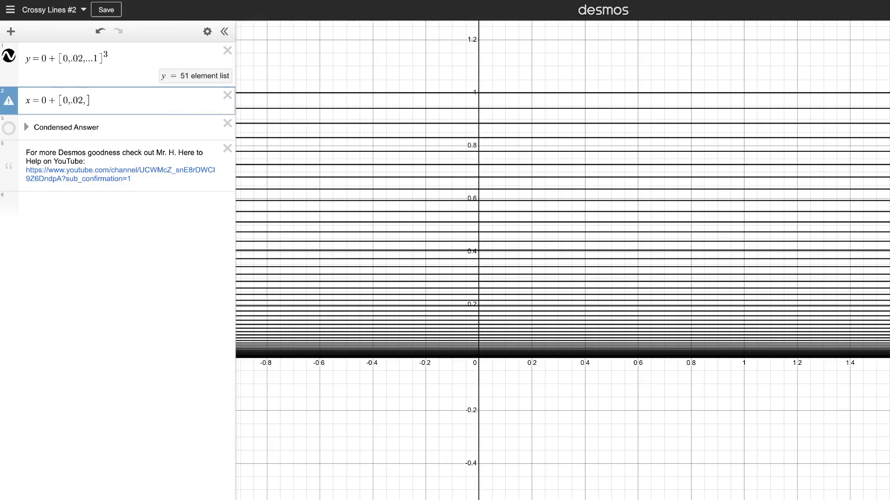
{"action": "type", "text": ".1]"}
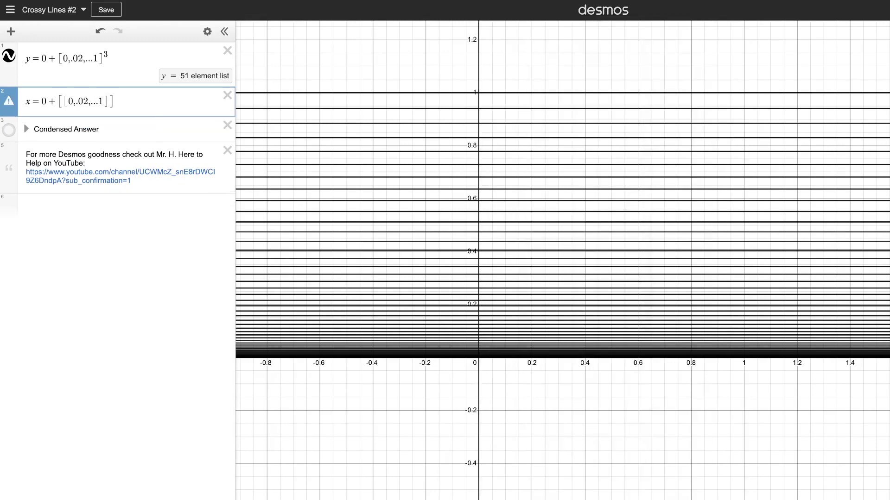
Remove the extra nested bracket and cube the list so the second equation reads x=0+[0,.02,...1]^3
{"action": "type", "text": "^3"}
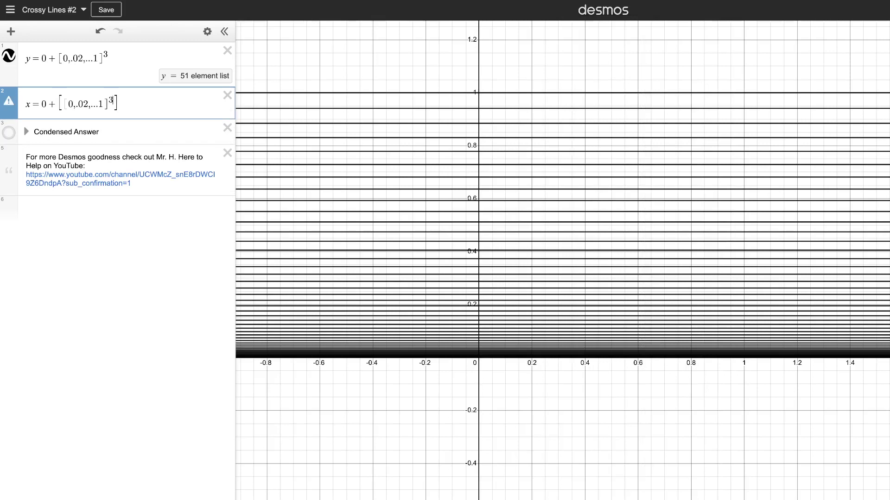
{"action": "key", "text": "BackSpace"}
{"action": "key", "text": "BackSpace"}
{"action": "key", "text": "BackSpace"}
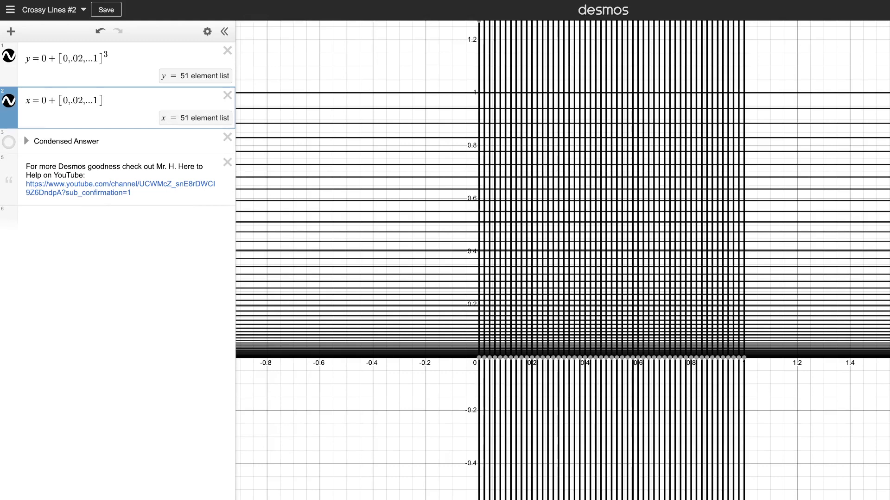
{"action": "type", "text": "^3"}
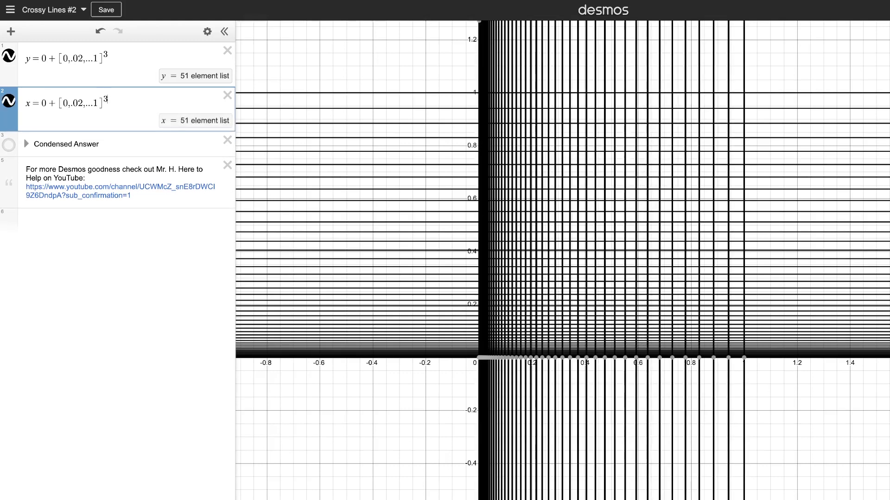
Delete the redundant "0+" from both equations, leaving y=[0,.02,...1]^3 and x=[0,.02,...1]^3
{"action": "left_click_drag", "start_coordinate": [636, 321], "coordinate": [656, 353]}
{"action": "scroll", "coordinate": [665, 370], "scroll_direction": "down", "scroll_amount": 3}
{"action": "scroll", "coordinate": [666, 371], "scroll_direction": "down", "scroll_amount": 1}
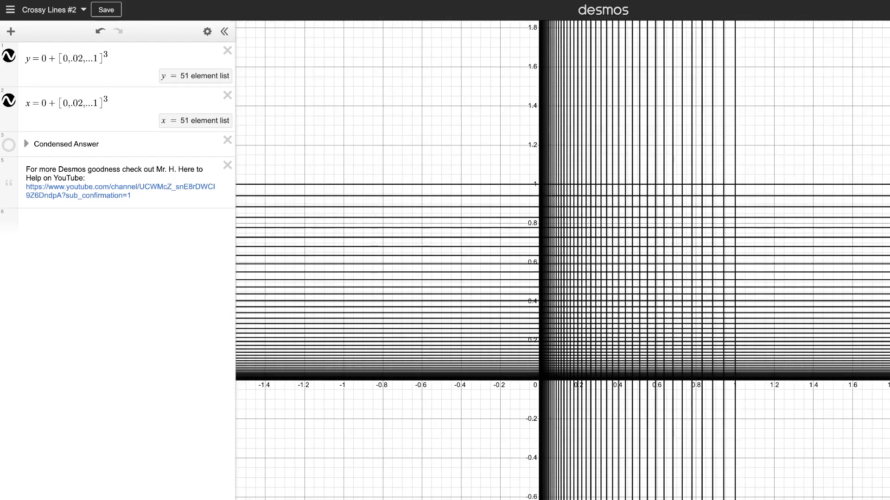
{"action": "left_click", "coordinate": [58, 58]}
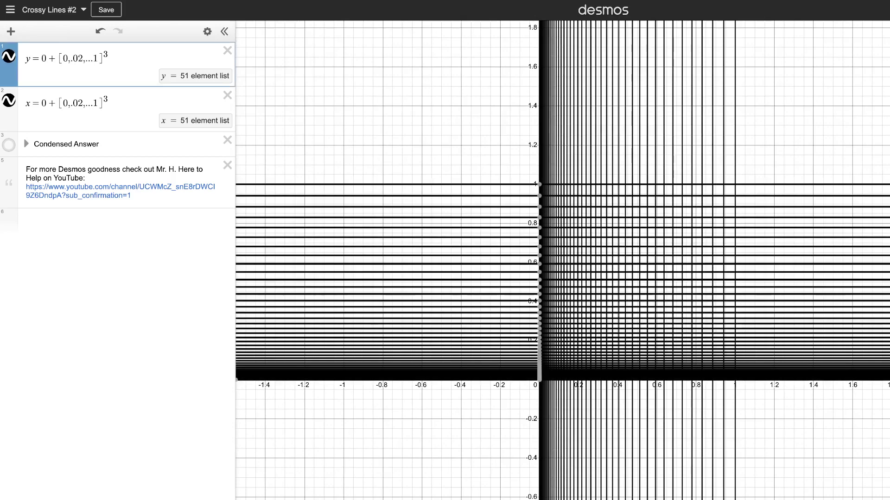
{"action": "key", "text": "BackSpace"}
{"action": "key", "text": "BackSpace"}
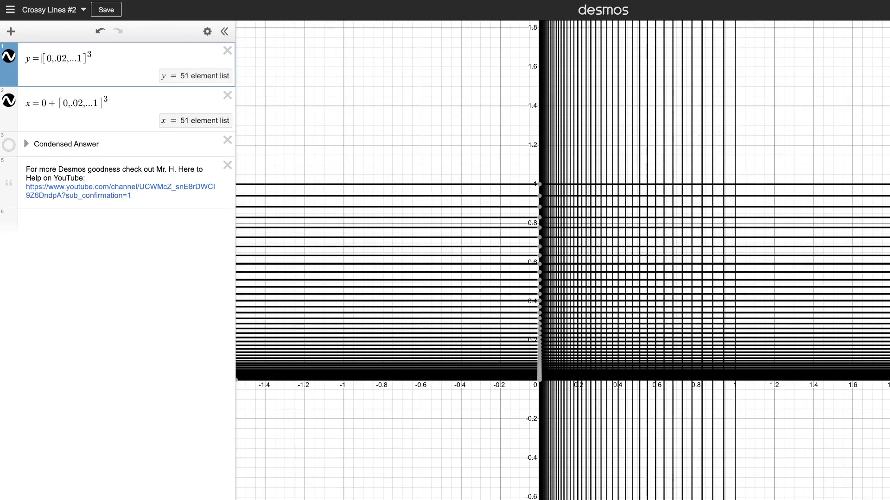
{"action": "left_click", "coordinate": [57, 103]}
{"action": "key", "text": "BackSpace"}
{"action": "key", "text": "BackSpace"}
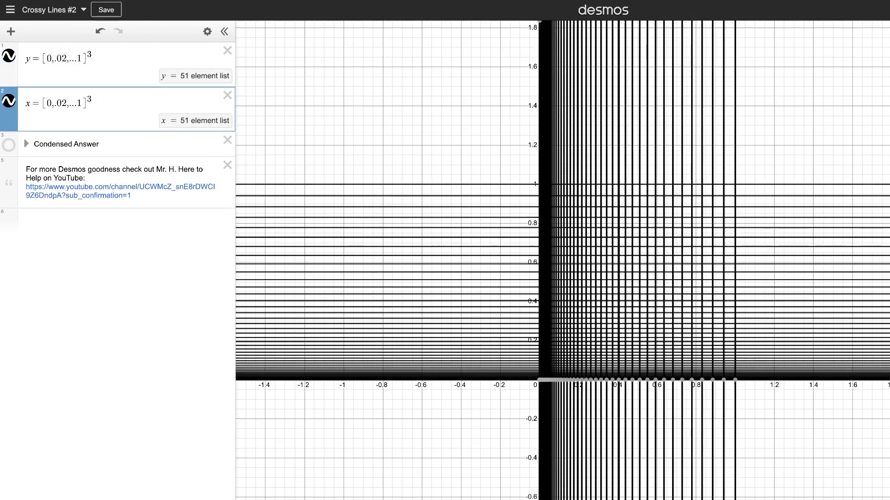
{"action": "key", "text": "Escape"}
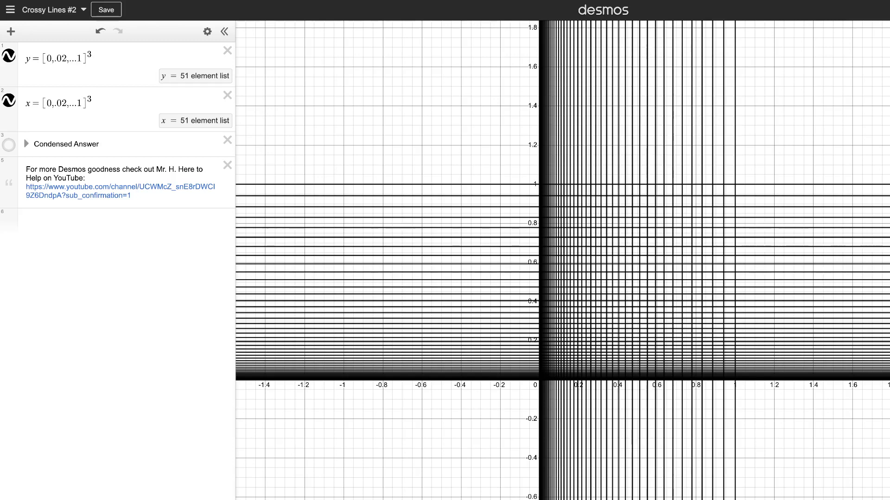
Hide the vertical lines graphed by the x equation
{"action": "left_click", "coordinate": [9, 100]}
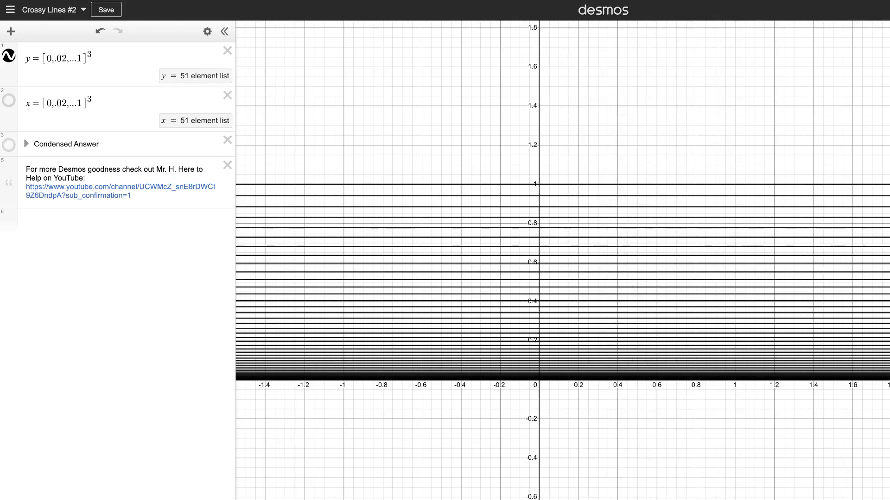
Clear both cubed-list equations, x=[0,.02,...1]^3 and y=[0,.02,...1]^3, from the first two expression lines
{"action": "left_click_drag", "start_coordinate": [92, 103], "coordinate": [25, 103]}
{"action": "key", "text": "BackSpace"}
{"action": "left_click_drag", "start_coordinate": [25, 58], "coordinate": [92, 58]}
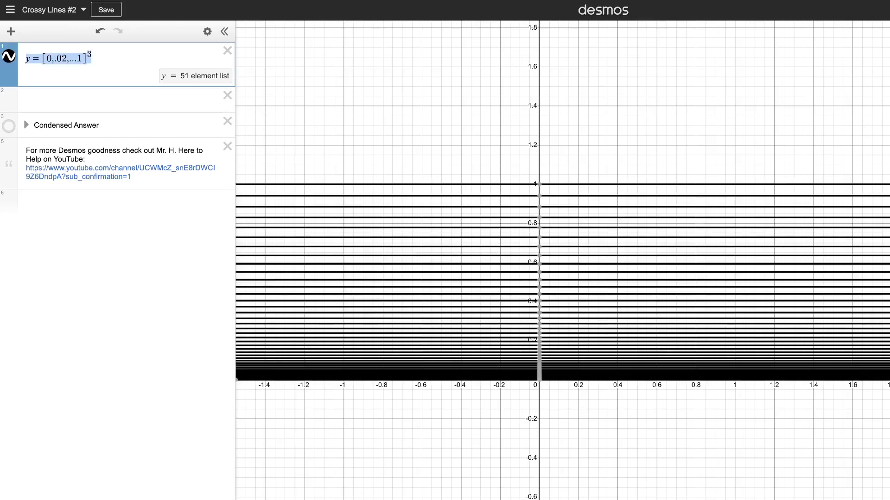
{"action": "key", "text": "BackSpace"}
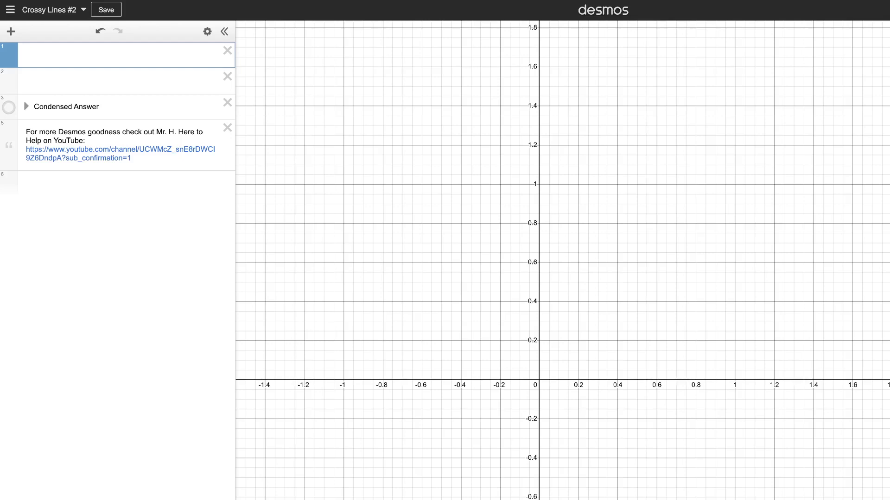
Graph the crossing diagonal lines with the equation |x|=|y| in the first expression line
{"action": "type", "text": "|"}
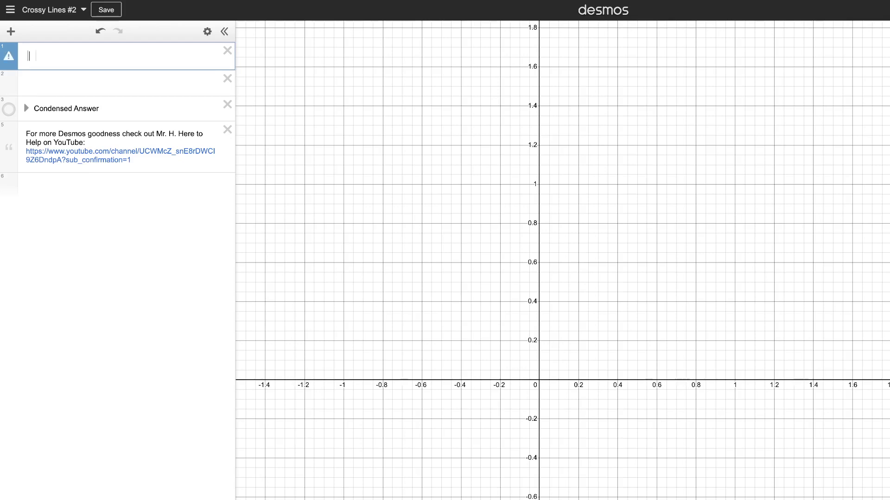
{"action": "type", "text": "x| "}
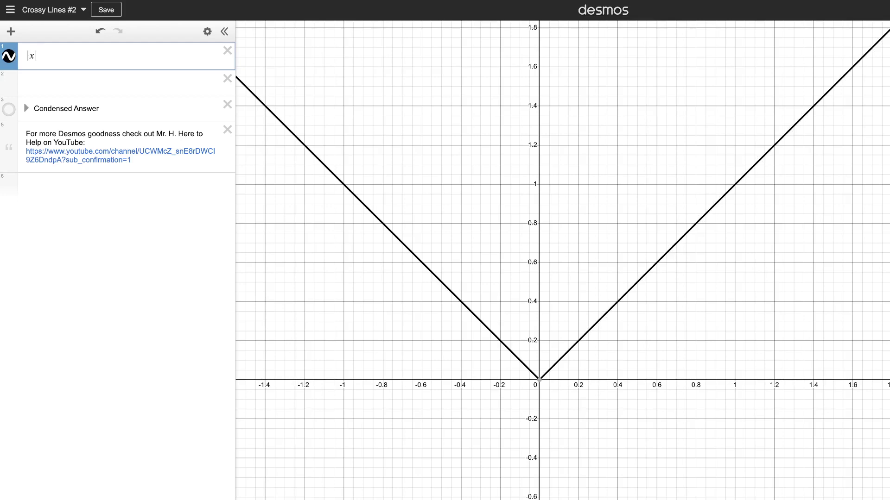
{"action": "type", "text": "= |"}
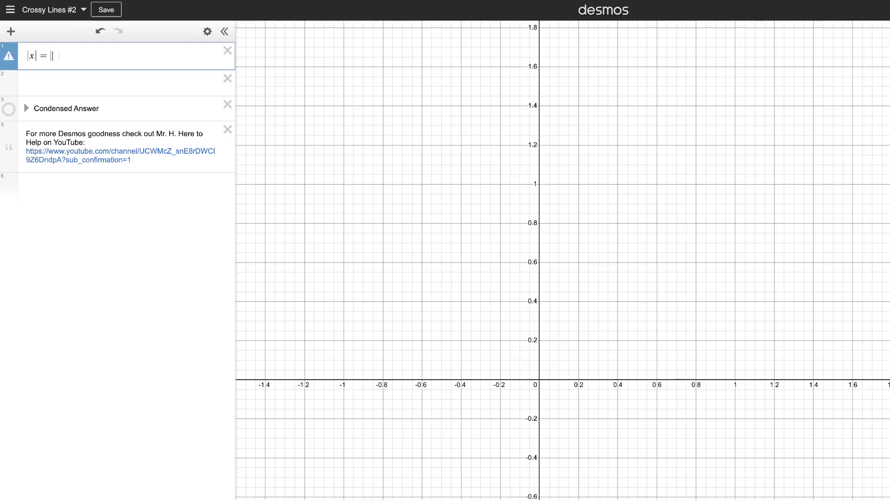
{"action": "type", "text": "y"}
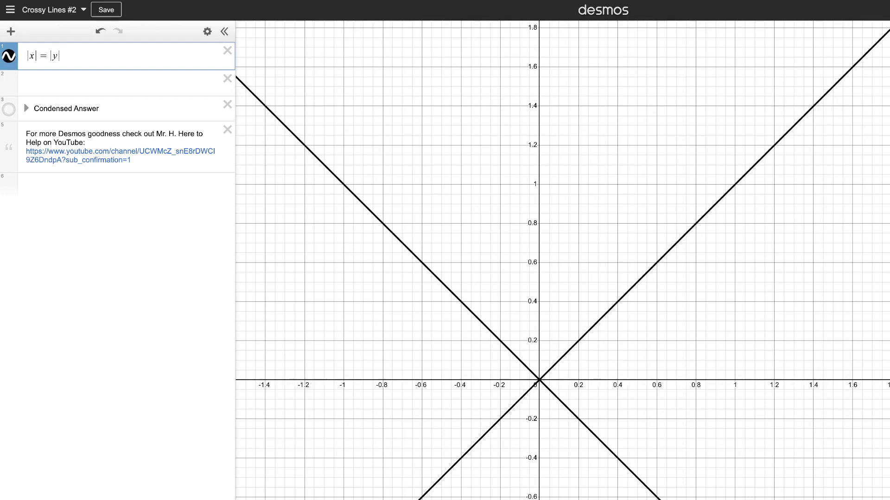
{"action": "left_click_drag", "start_coordinate": [539, 380], "coordinate": [656, 280]}
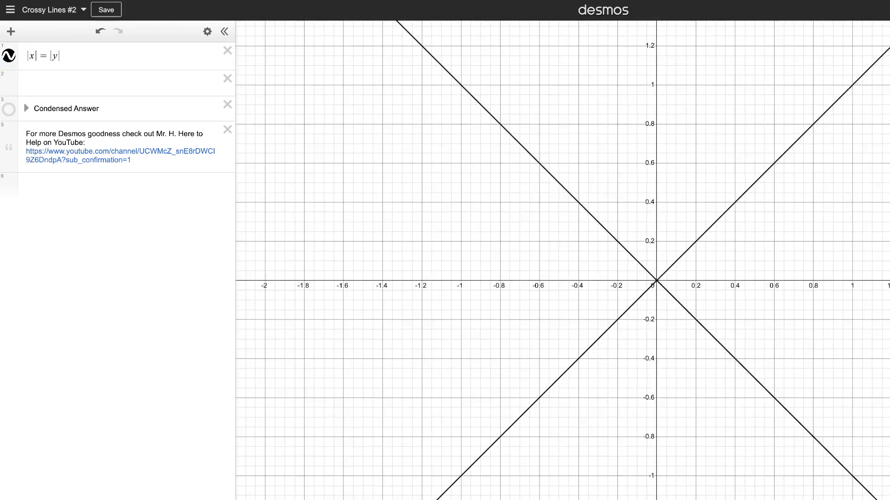
{"action": "left_click_drag", "start_coordinate": [763, 332], "coordinate": [672, 344]}
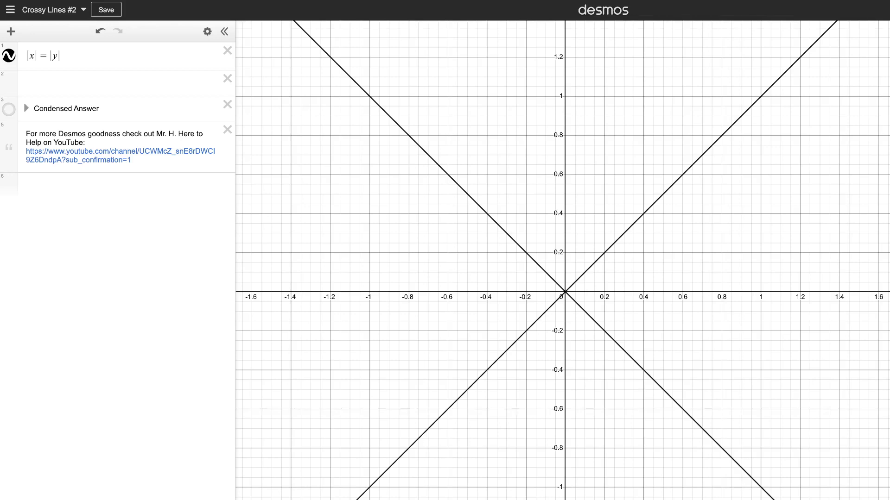
Replace the x inside the left absolute value with y cos(π/4)+sin(π/4)
{"action": "left_click", "coordinate": [33, 56]}
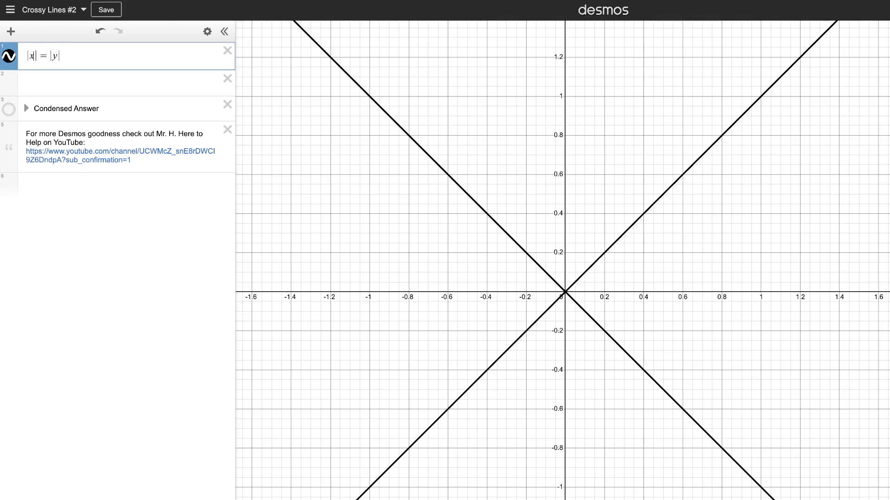
{"action": "key", "text": "BackSpace"}
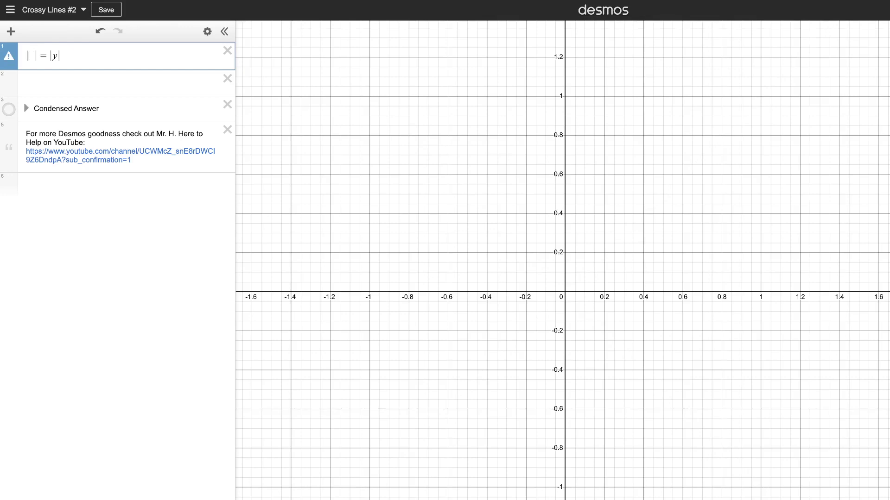
{"action": "type", "text": "ycos("}
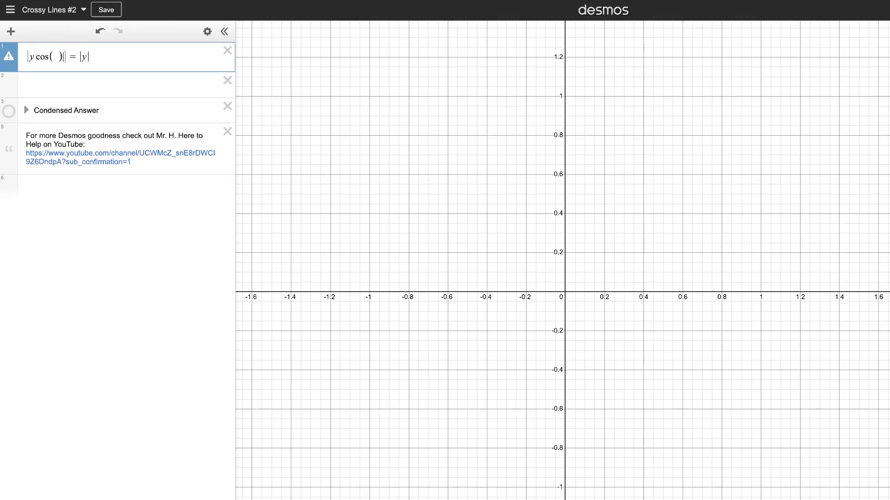
{"action": "type", "text": "pi"}
{"action": "type", "text": "/4"}
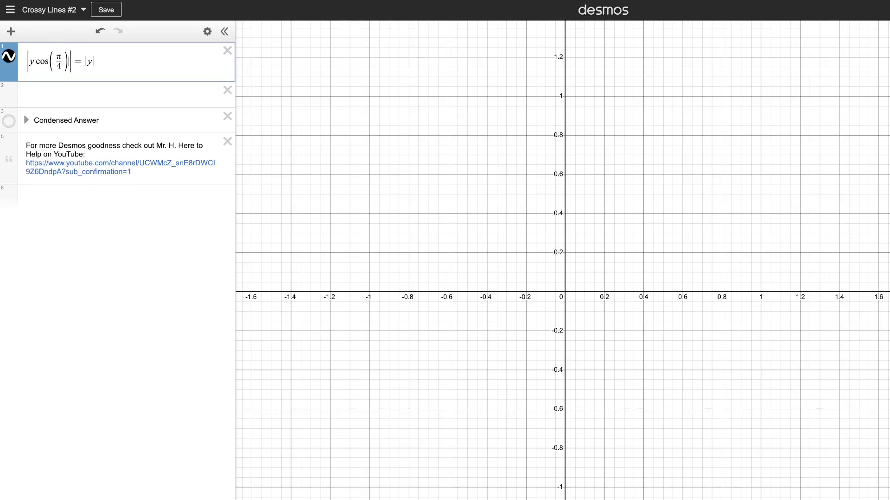
{"action": "type", "text": "+sin"}
{"action": "type", "text": "("}
{"action": "type", "text": "pi"}
{"action": "type", "text": "/4"}
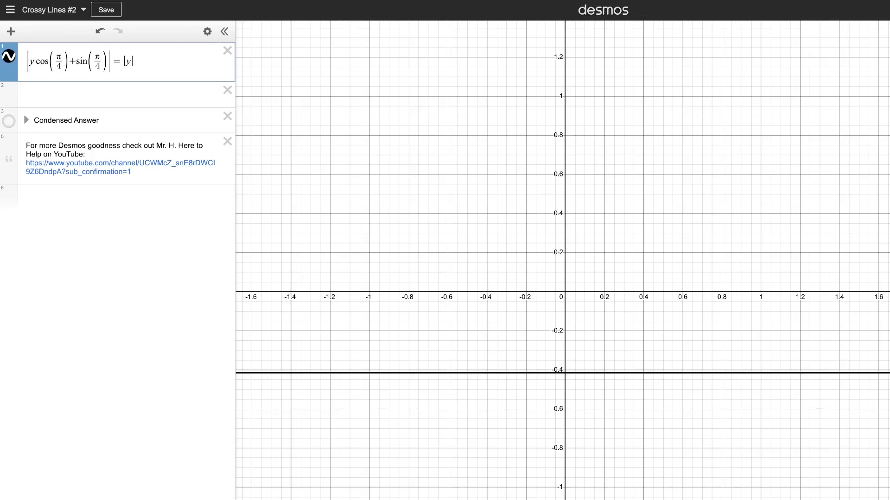
Replace the y inside the right absolute value with x cos(π/4)−y sin(π/4)
{"action": "left_click_drag", "start_coordinate": [134, 61], "coordinate": [122, 61]}
{"action": "left_click", "coordinate": [131, 61]}
{"action": "key", "text": "shift+Left"}
{"action": "type", "text": "x "}
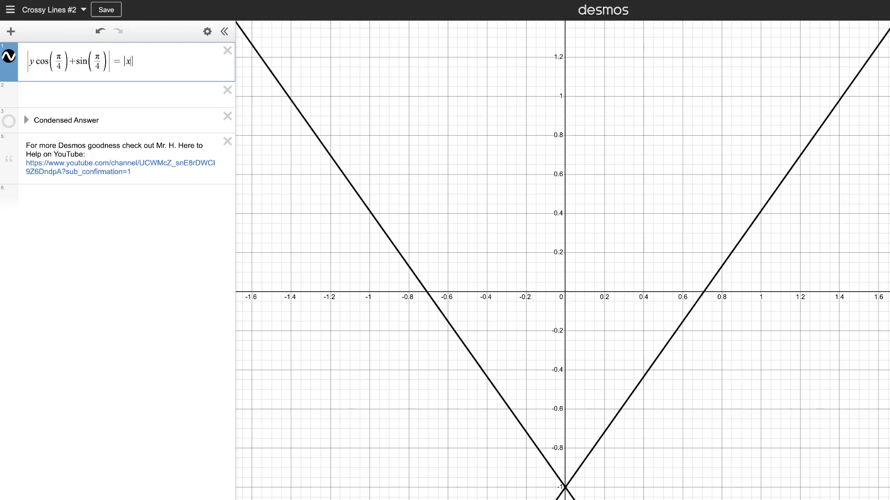
{"action": "type", "text": "cos( )"}
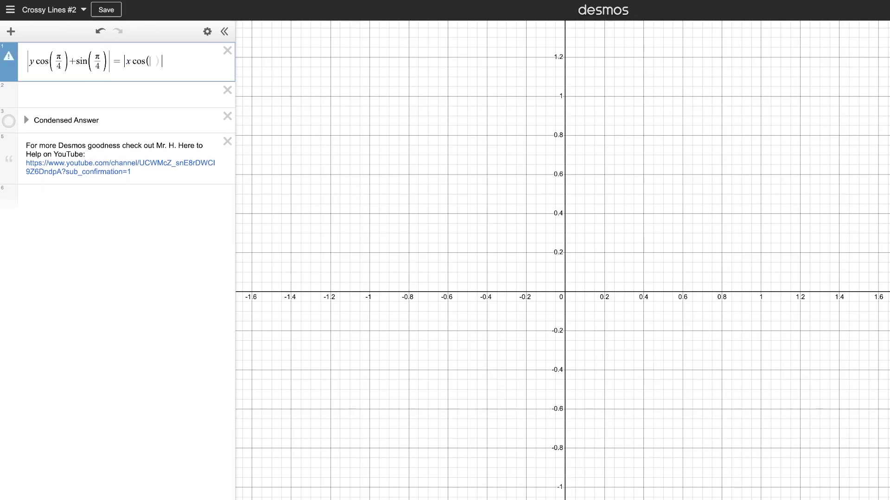
{"action": "key", "text": "Left"}
{"action": "type", "text": "pi"}
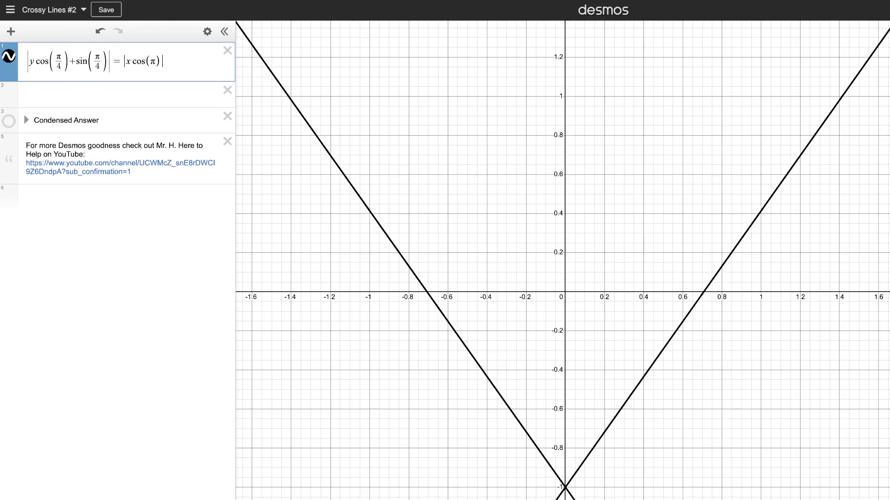
{"action": "type", "text": "/4"}
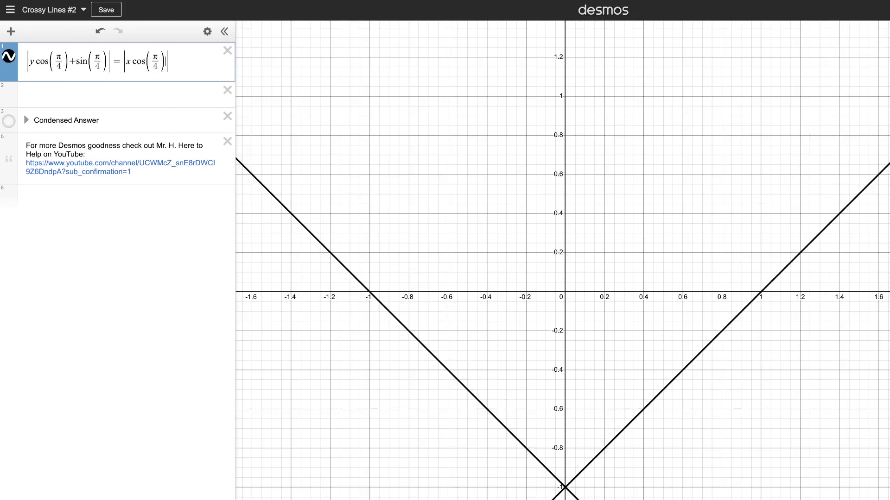
{"action": "type", "text": "-"}
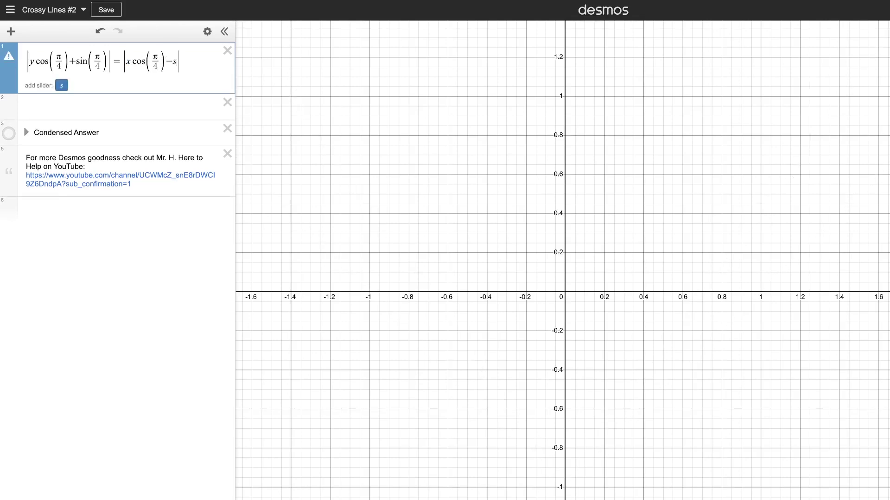
{"action": "type", "text": "ysin("}
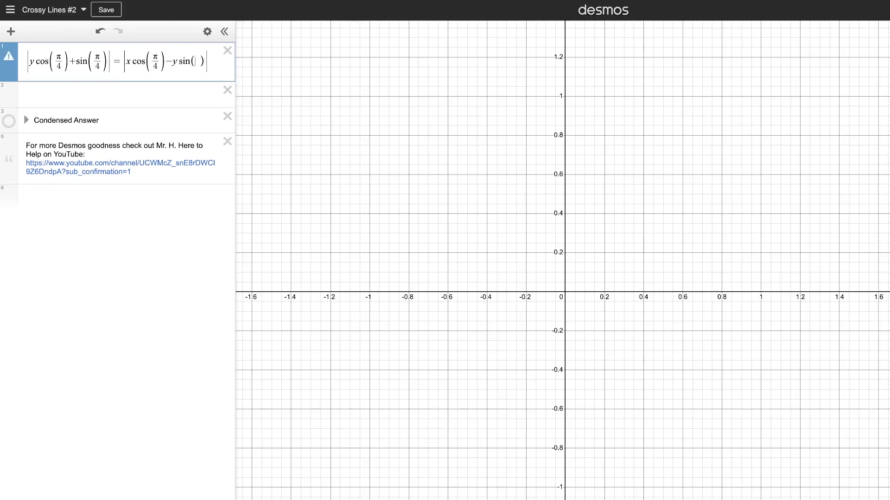
{"action": "type", "text": "pi/4"}
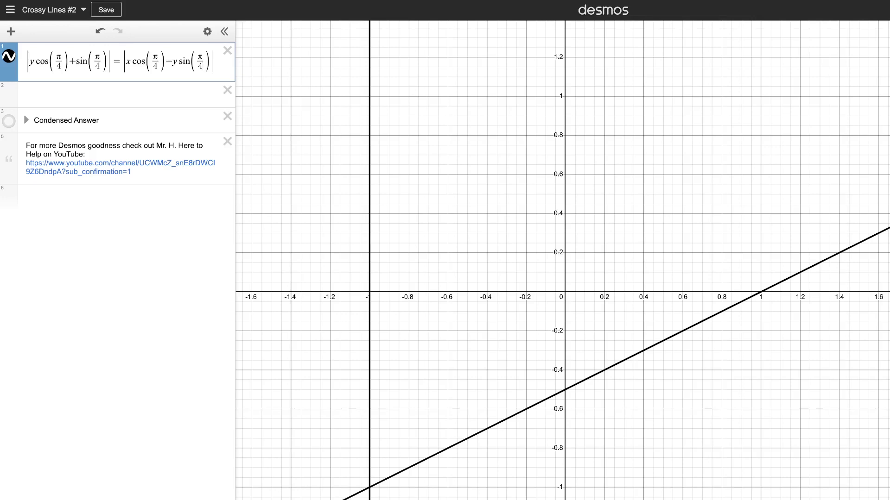
Insert the missing x before sin(π/4) in the left absolute value and widen the expression list to fit the equation
{"action": "left_click", "coordinate": [75, 61]}
{"action": "type", "text": "x"}
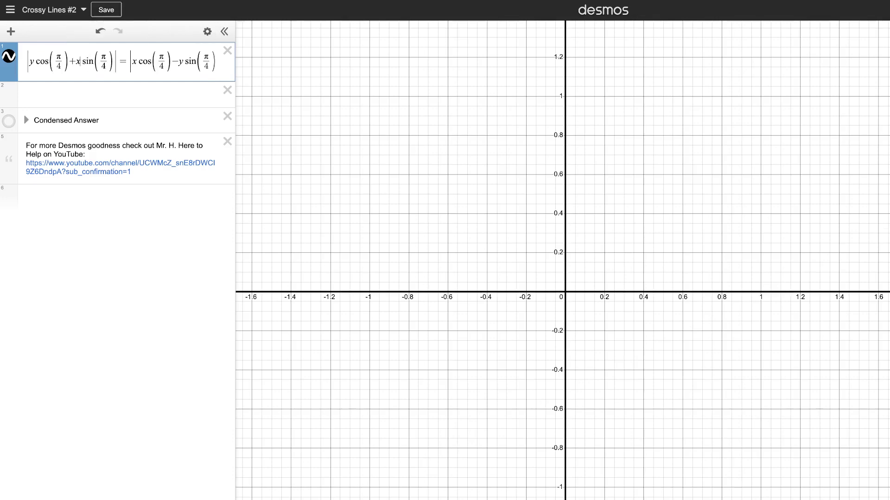
{"action": "mouse_move", "coordinate": [565, 292]}
{"action": "left_mouse_down"}
{"action": "mouse_move", "coordinate": [612, 264]}
{"action": "mouse_move", "coordinate": [529, 285]}
{"action": "mouse_move", "coordinate": [553, 286]}
{"action": "left_mouse_up"}
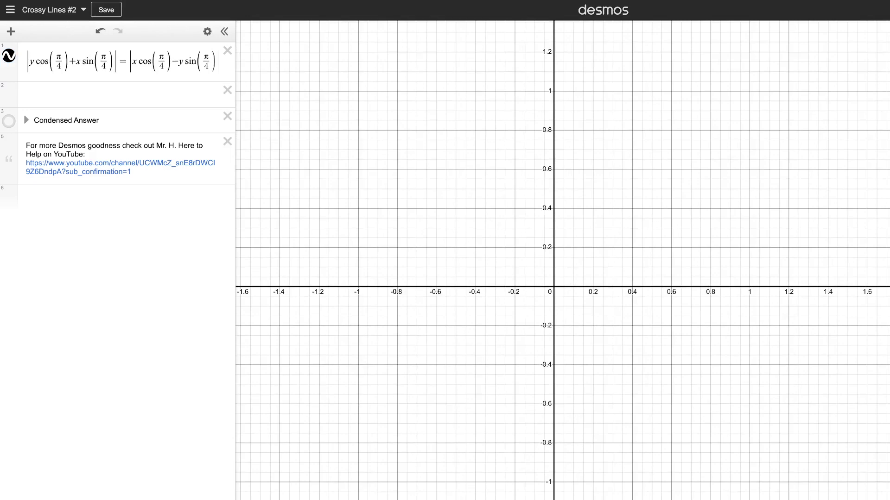
{"action": "left_click_drag", "start_coordinate": [236, 251], "coordinate": [293, 250]}
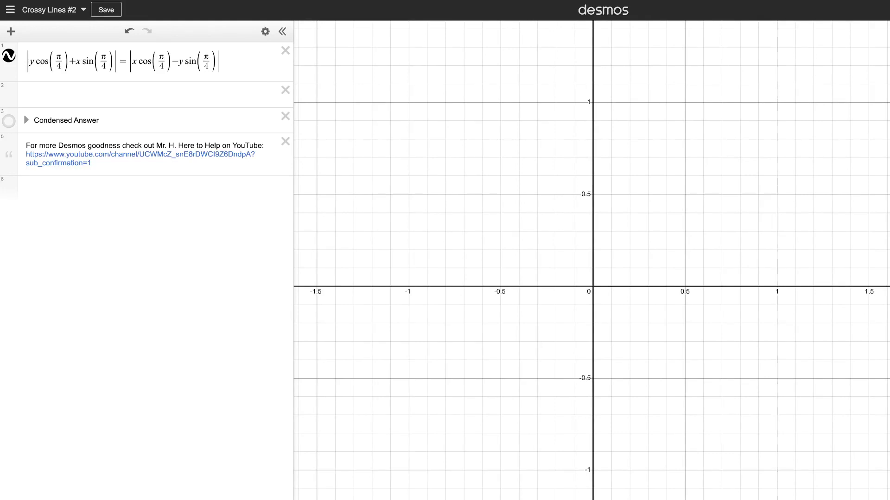
Add the offset list +[0,.02,...1] after x sin(π/4) inside the left absolute value
{"action": "left_click", "coordinate": [113, 61]}
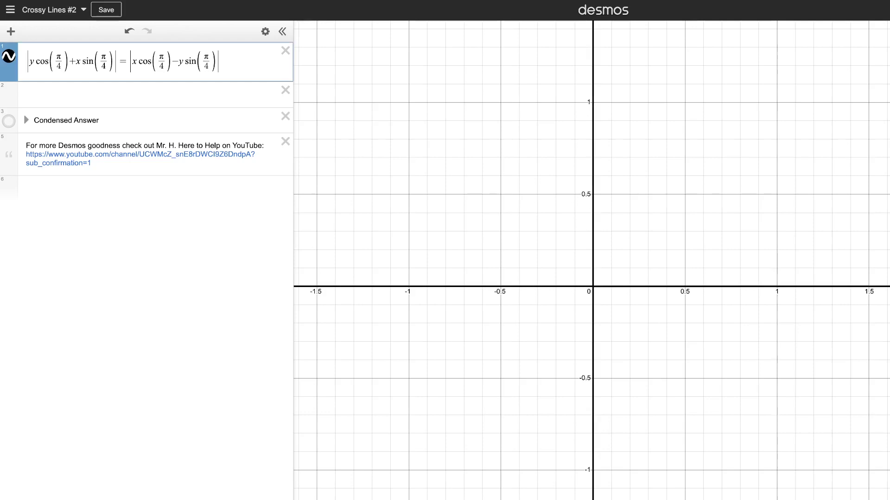
{"action": "type", "text": "+{"}
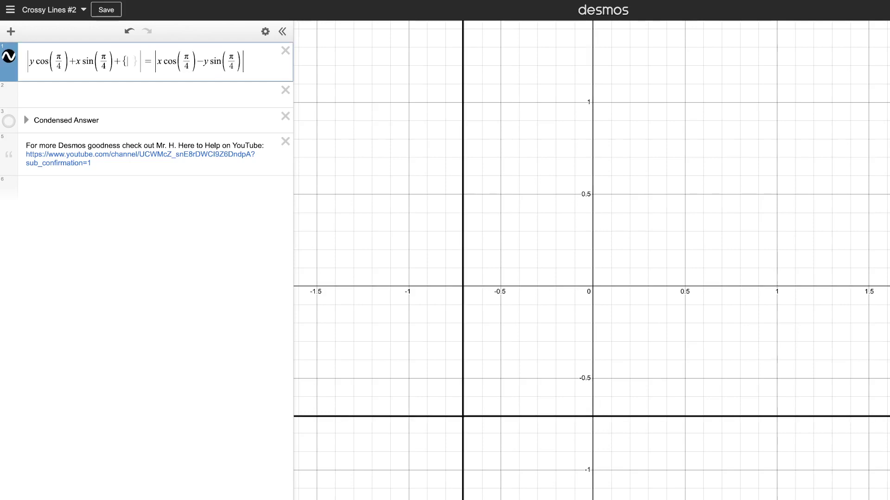
{"action": "key", "text": "BackSpace"}
{"action": "type", "text": "["}
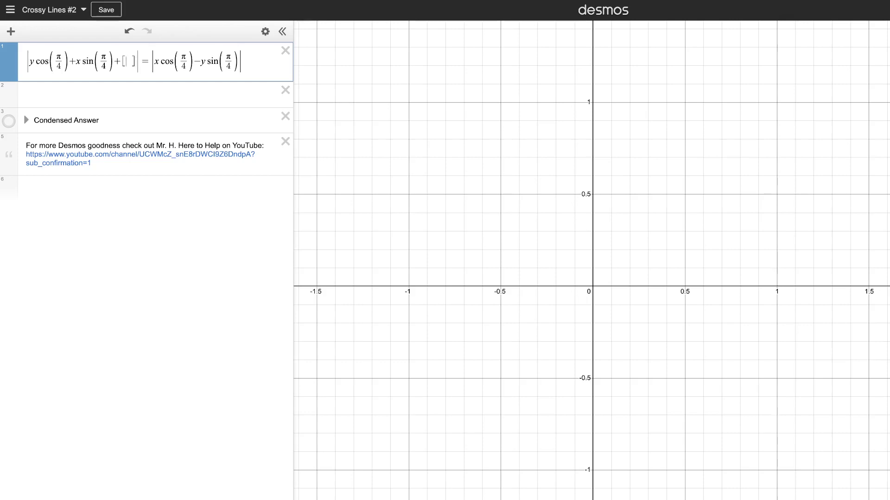
{"action": "type", "text": "0"}
{"action": "type", "text": ",.02"}
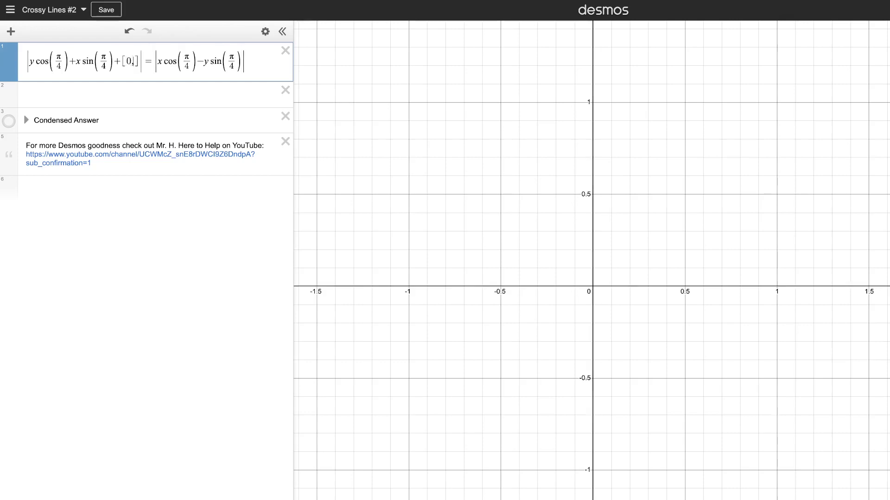
{"action": "type", "text": ",...1"}
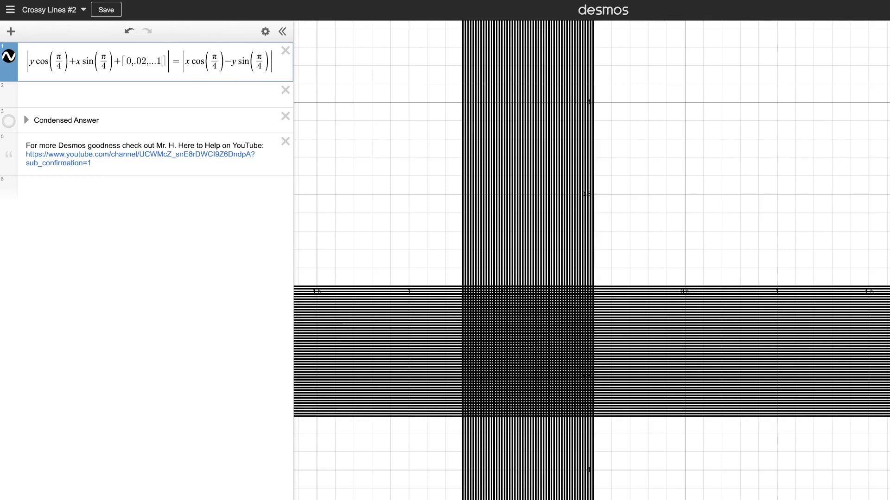
{"action": "left_click_drag", "start_coordinate": [481, 394], "coordinate": [521, 335]}
{"action": "scroll", "coordinate": [546, 318], "scroll_direction": "up", "scroll_amount": 3}
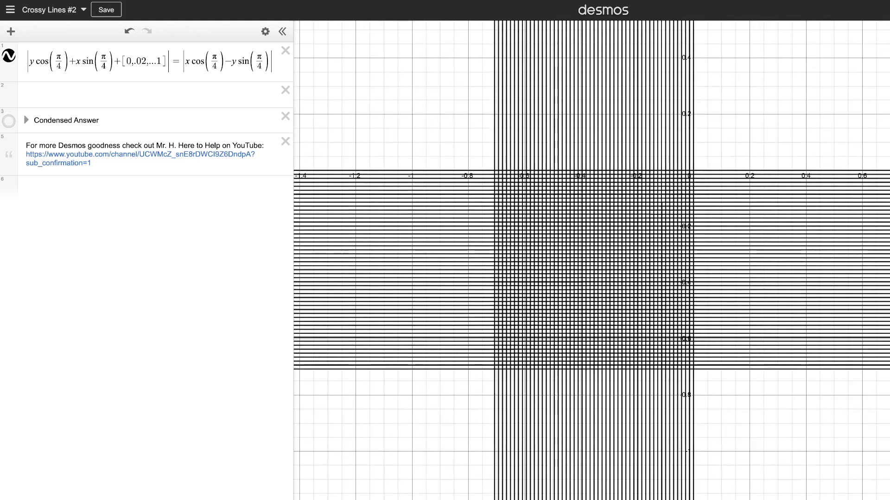
Cube the offset list and subtract it instead of adding it, giving −[0,.02,...1]^3, and widen the expression list further
{"action": "left_click", "coordinate": [167, 62]}
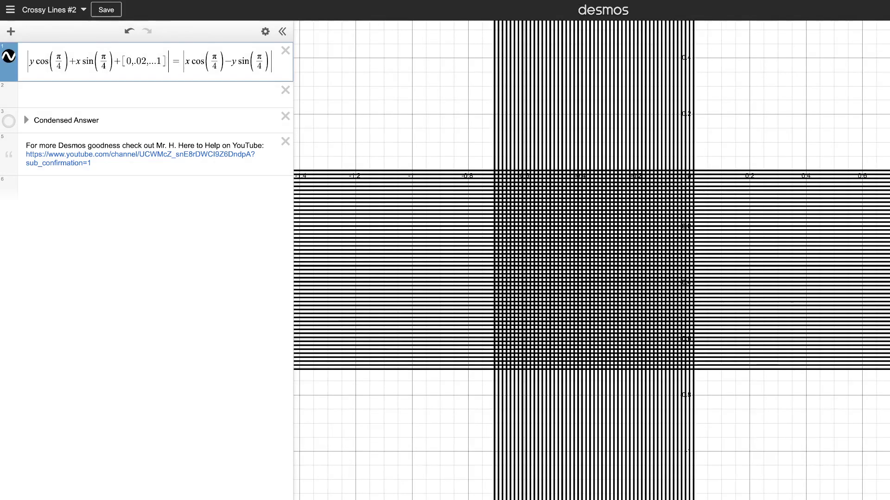
{"action": "type", "text": "^3"}
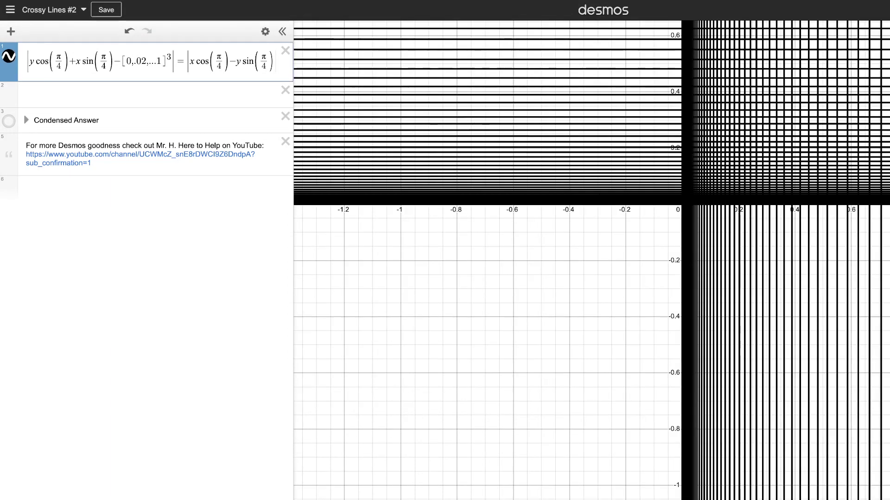
{"action": "left_click_drag", "start_coordinate": [740, 253], "coordinate": [612, 426]}
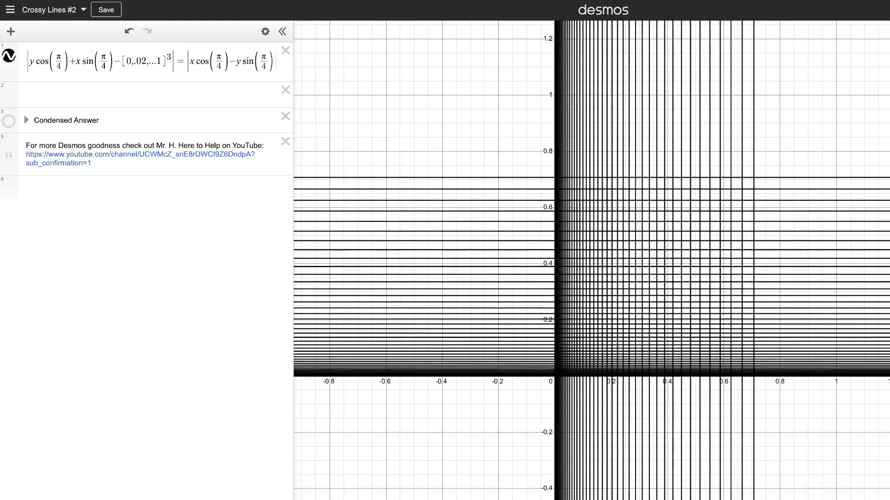
{"action": "left_click_drag", "start_coordinate": [294, 250], "coordinate": [324, 251]}
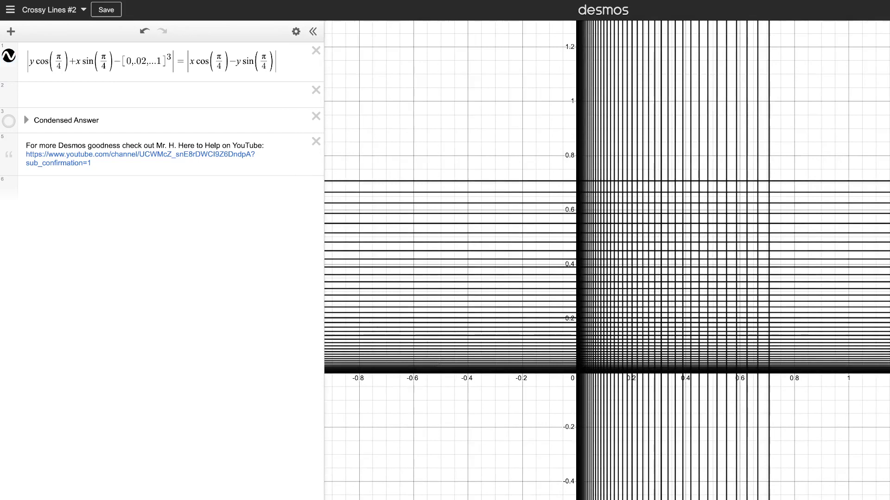